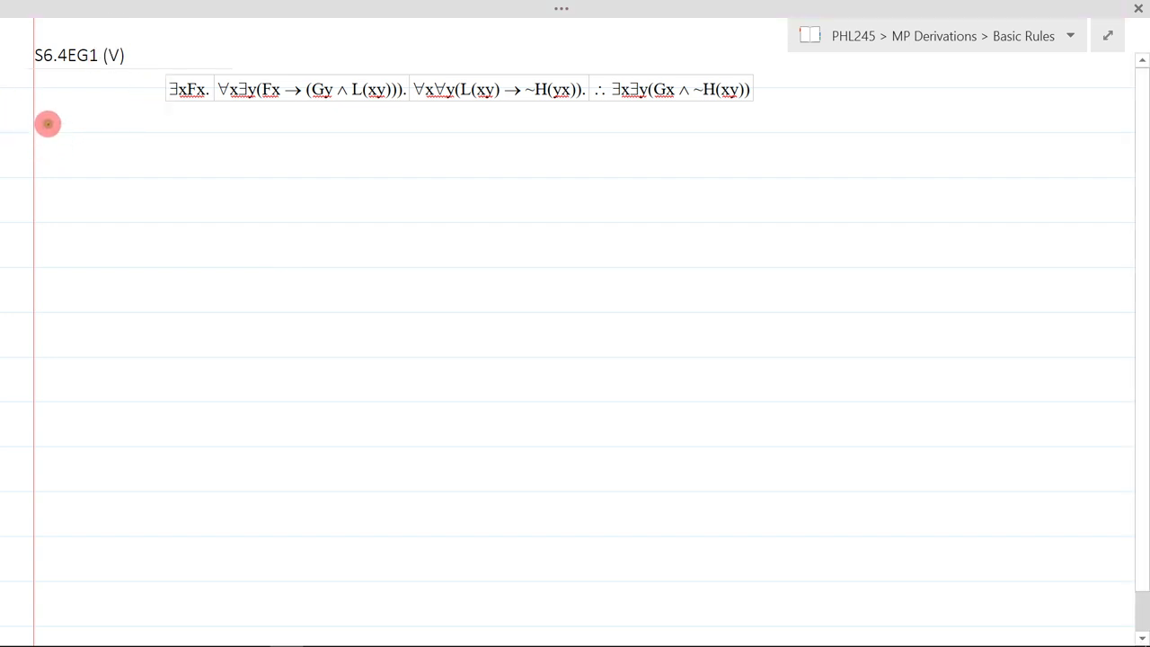
Scroll down below the premises to make room for the derivation
scroll(96, 135, "down", 2)
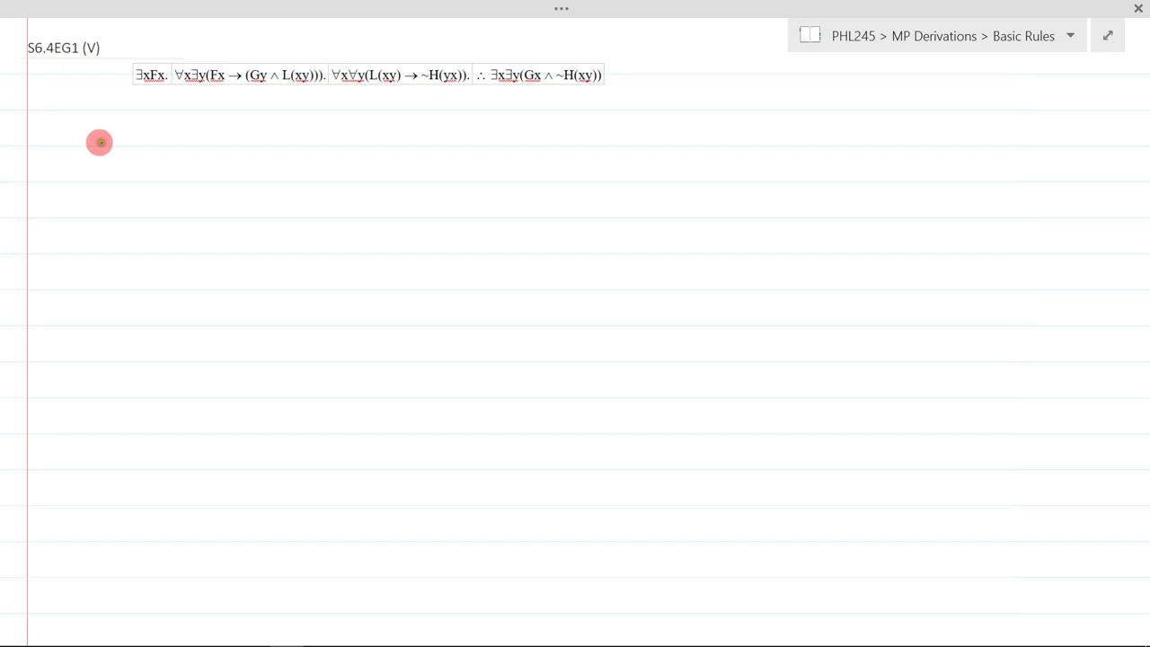
Write line 1 'Show ∃x∃y(Gx∧~H(xy))', side note 'Gα, ~H(αβ)', and start line 2's negation
left_click(52, 133)
mouse_move(39, 114)
left_mouse_down()
mouse_move(39, 137)
mouse_move(112, 138)
mouse_move(159, 120)
mouse_move(199, 127)
mouse_move(224, 146)
mouse_move(248, 125)
mouse_move(393, 129)
mouse_move(427, 141)
mouse_move(439, 106)
mouse_move(452, 141)
left_mouse_up()
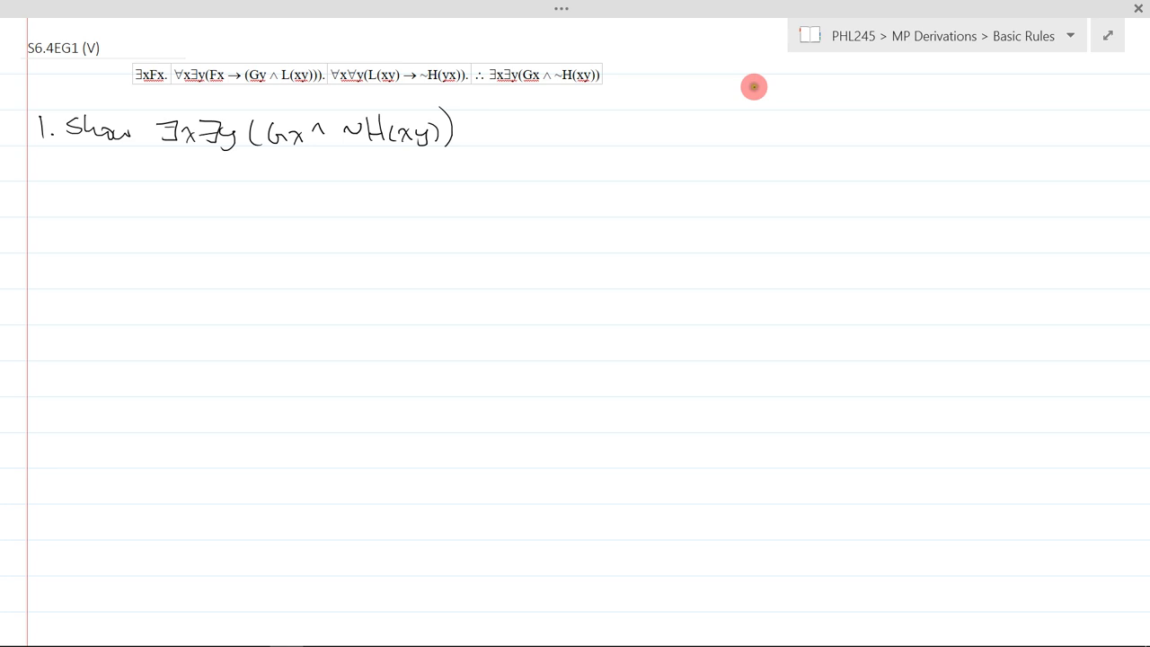
mouse_move(754, 86)
left_mouse_down()
mouse_move(855, 94)
mouse_move(895, 75)
mouse_move(898, 106)
left_mouse_up()
mouse_move(885, 93)
left_mouse_down()
mouse_move(928, 113)
mouse_move(943, 89)
mouse_move(957, 108)
left_mouse_up()
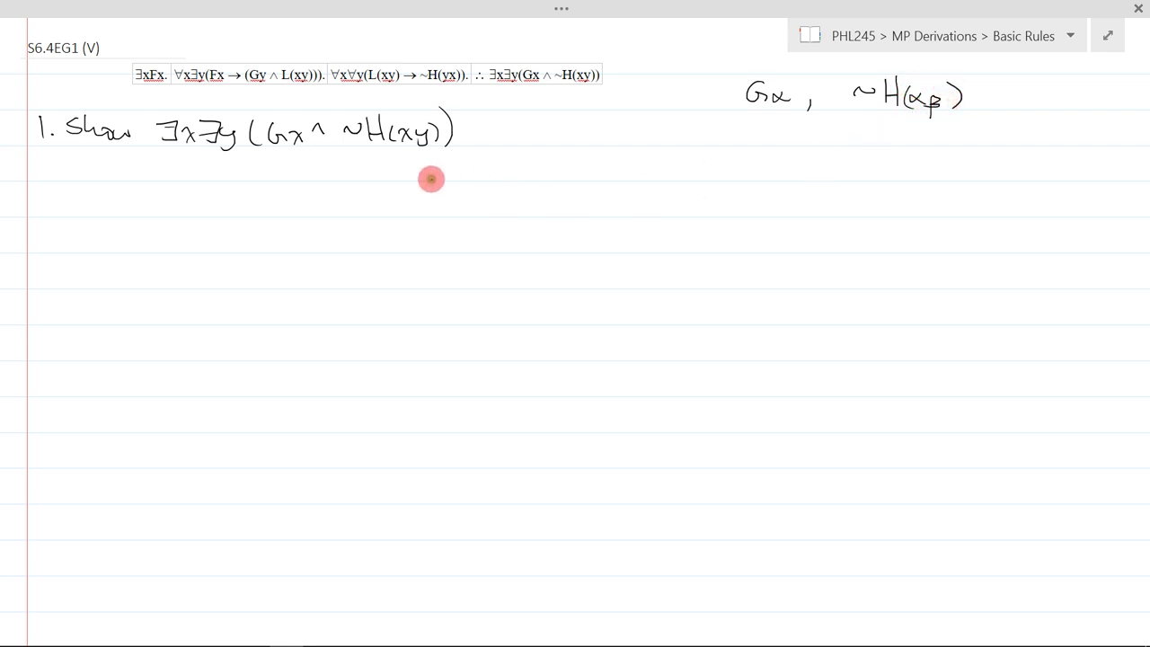
mouse_move(35, 163)
left_mouse_down()
mouse_move(139, 155)
mouse_move(154, 173)
mouse_move(192, 157)
mouse_move(217, 180)
mouse_move(198, 171)
mouse_move(253, 159)
mouse_move(262, 169)
mouse_move(271, 160)
mouse_move(276, 176)
mouse_move(343, 171)
mouse_move(371, 155)
mouse_move(390, 170)
mouse_move(401, 159)
mouse_move(412, 172)
mouse_move(431, 164)
mouse_move(438, 177)
mouse_move(438, 154)
mouse_move(522, 177)
mouse_move(527, 160)
mouse_move(530, 172)
mouse_move(564, 168)
left_mouse_up()
left_click(58, 173)
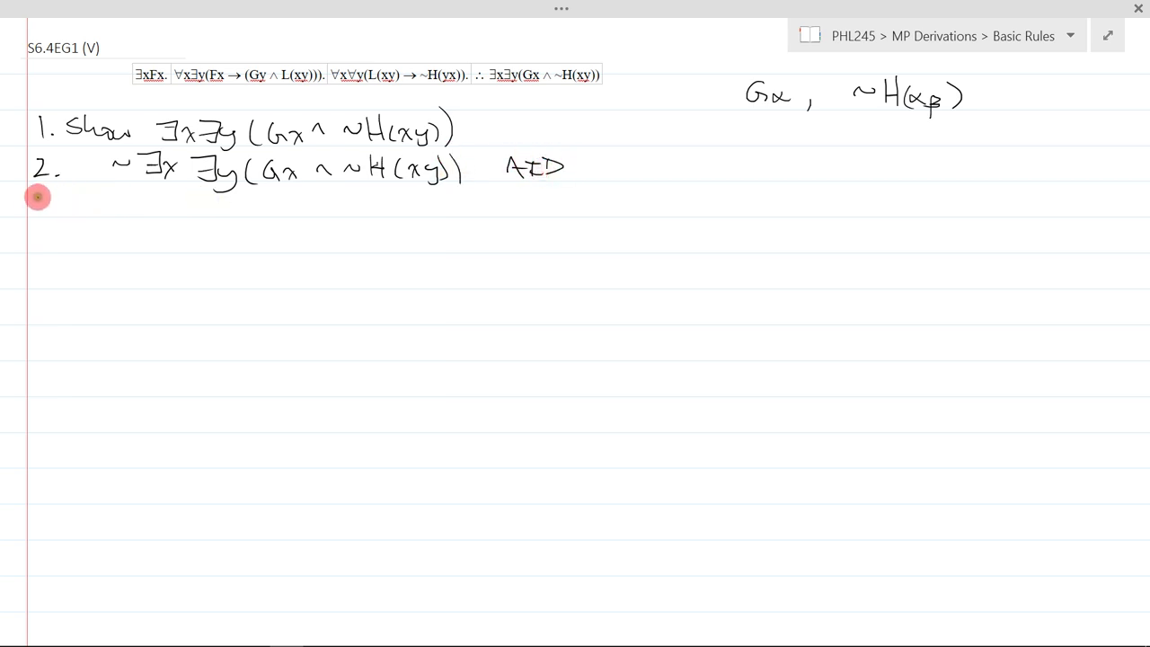
Finish line 2's AID justification and write line 3 as 'Fi'
left_click_drag(36, 198, 40, 212)
left_click(63, 208)
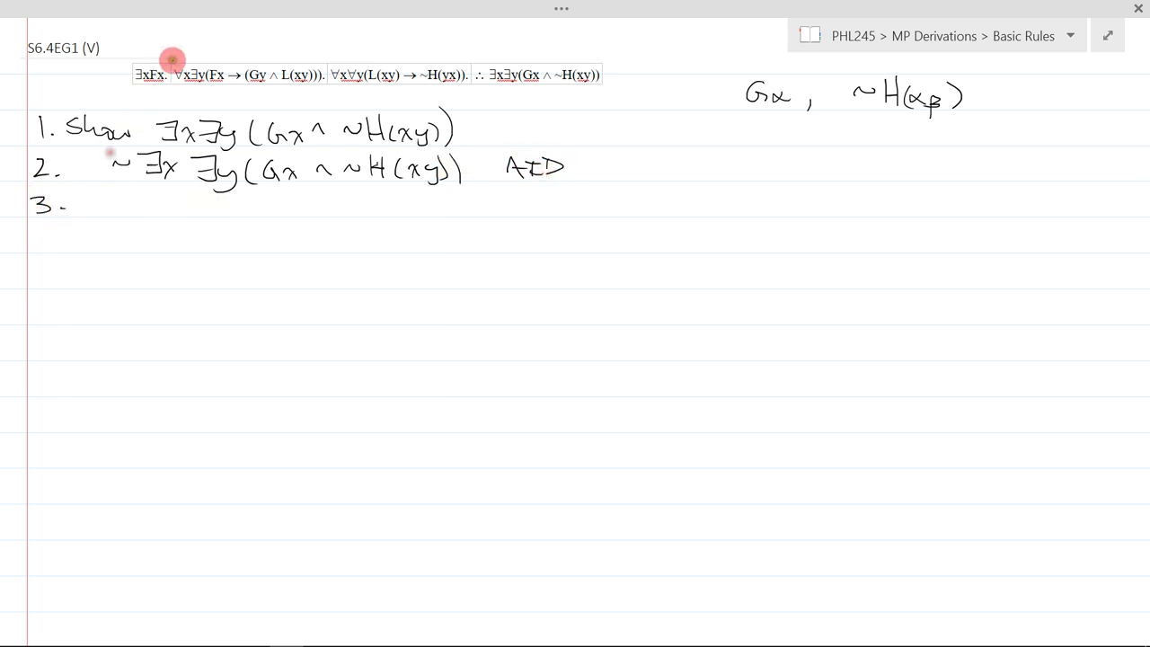
left_click_drag(136, 193, 152, 192)
left_click_drag(141, 194, 136, 210)
left_click_drag(138, 202, 158, 209)
left_click(159, 190)
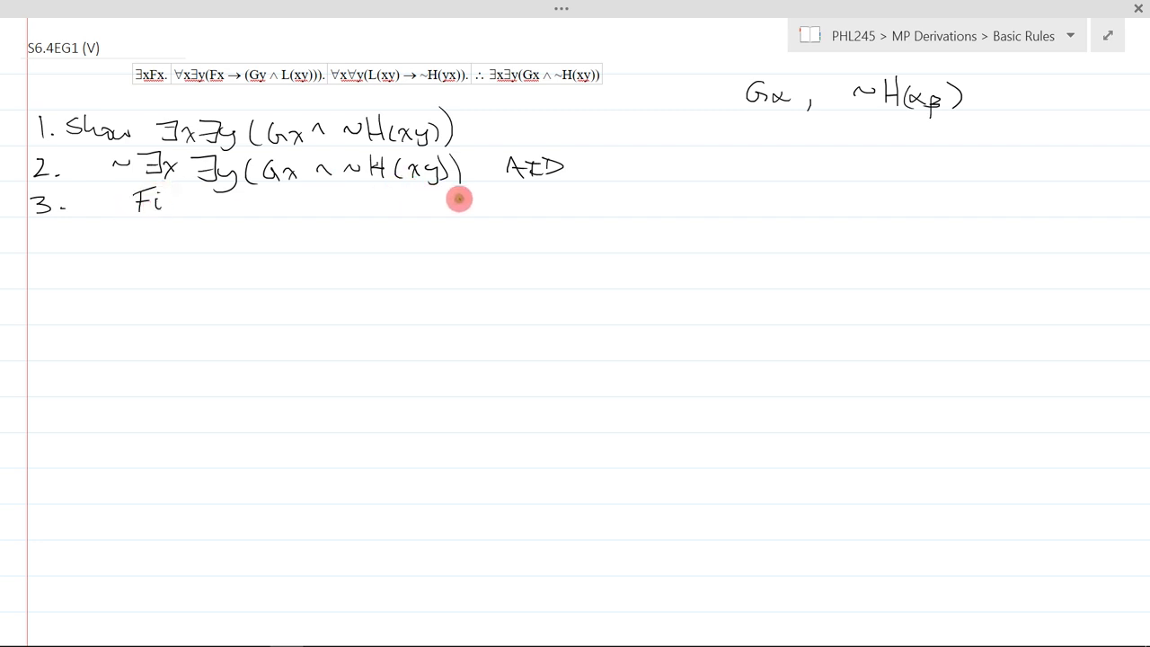
Justify line 3 with 'Pr1 EI', undoing a mistakenly written A
left_click_drag(479, 210, 485, 194)
left_click_drag(485, 194, 493, 213)
left_click_drag(480, 207, 491, 206)
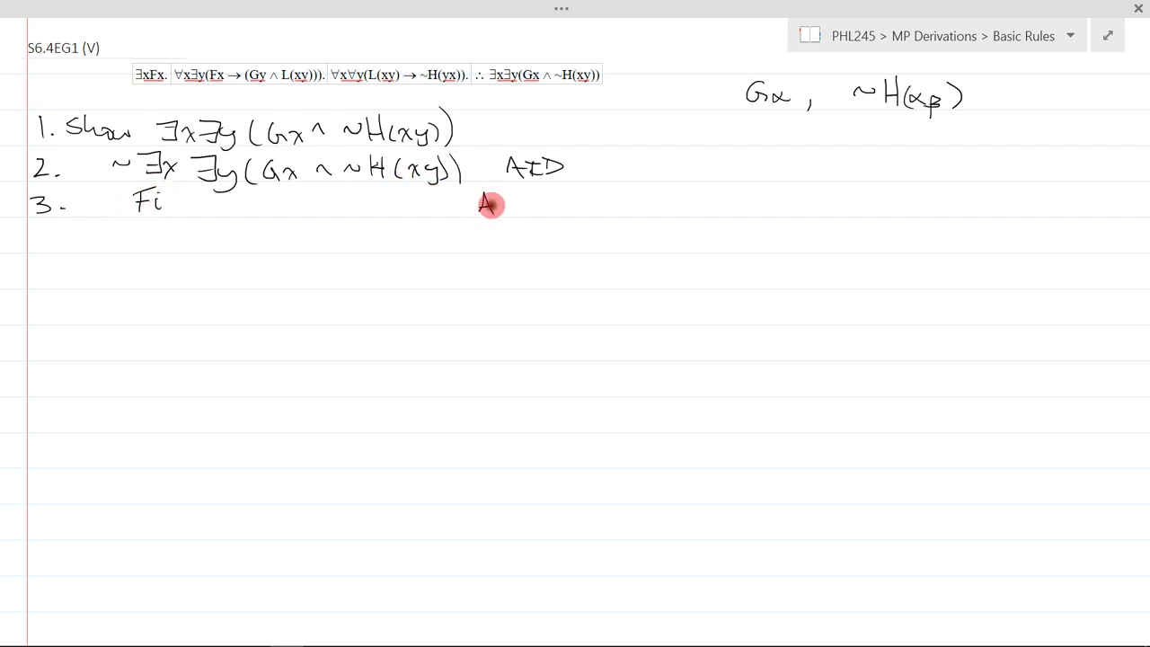
key("ctrl+z")
key("ctrl+z")
key("ctrl+z")
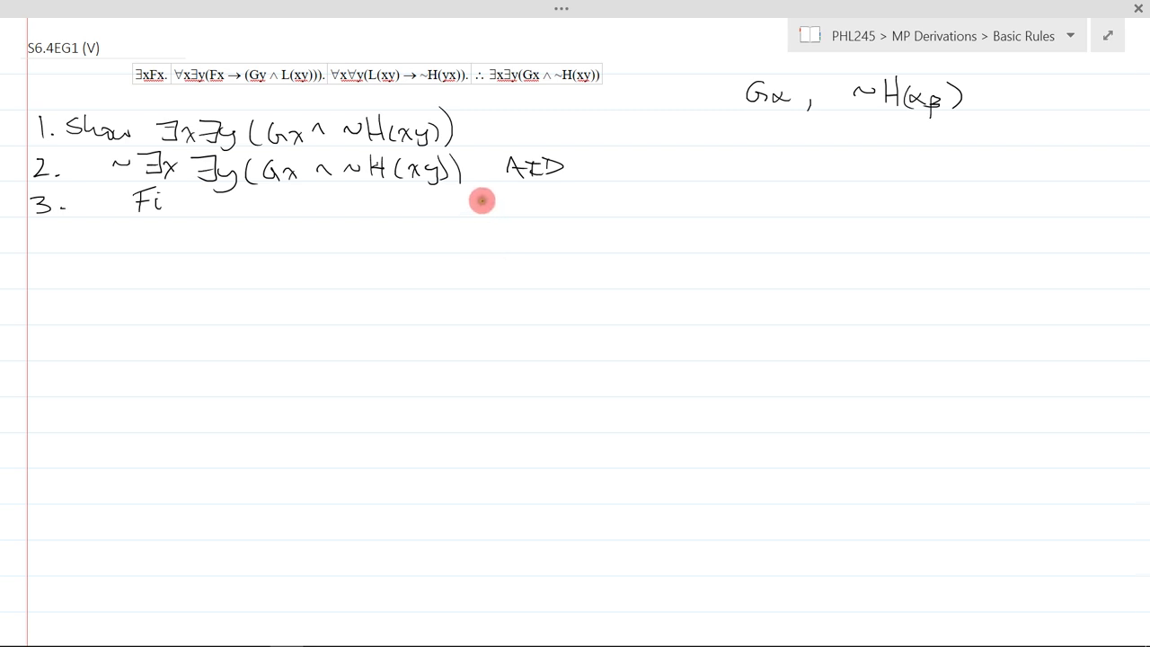
mouse_move(479, 214)
left_mouse_down()
mouse_move(506, 185)
mouse_move(507, 212)
left_mouse_up()
mouse_move(528, 194)
left_mouse_down()
mouse_move(529, 207)
mouse_move(541, 203)
left_mouse_up()
mouse_move(530, 212)
left_mouse_down()
mouse_move(565, 189)
mouse_move(558, 212)
left_mouse_up()
left_click_drag(550, 213, 568, 213)
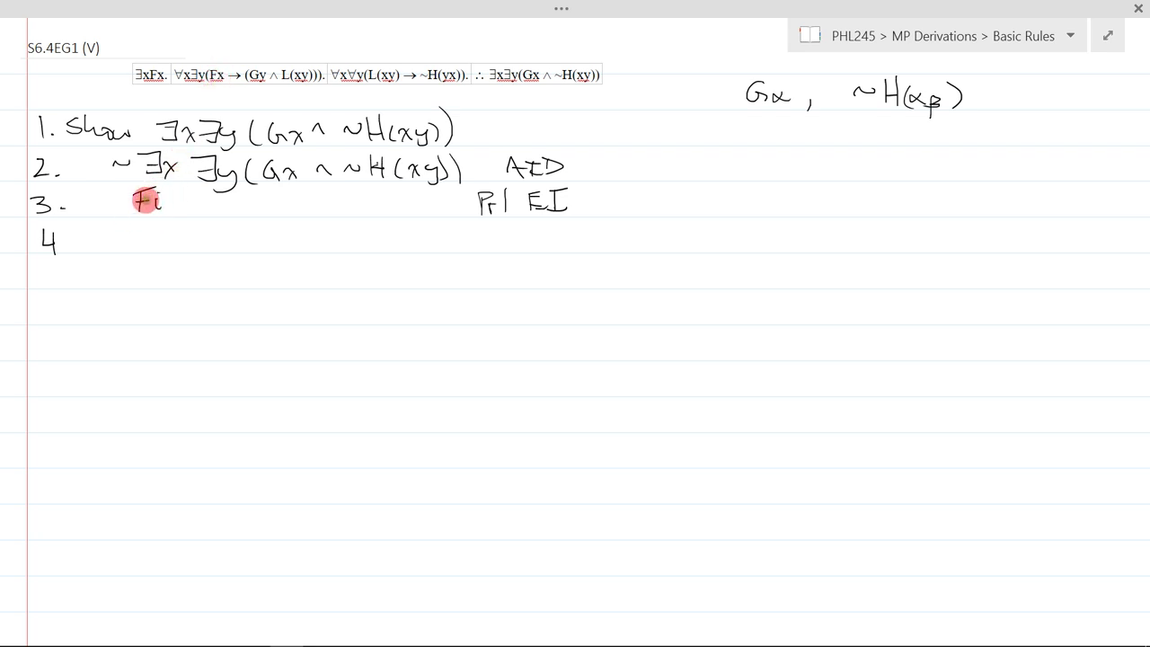
Write line 4 '∃y(Fi→(Gy∧L(iy))) Pr2 UI' and line 5 'Fi→Gj∧L(ij) 4 EI'
mouse_move(134, 229)
left_mouse_down()
mouse_move(192, 243)
mouse_move(208, 221)
mouse_move(316, 245)
mouse_move(330, 224)
mouse_move(333, 245)
mouse_move(403, 226)
mouse_move(435, 243)
mouse_move(435, 224)
mouse_move(454, 255)
mouse_move(458, 228)
mouse_move(633, 249)
left_mouse_up()
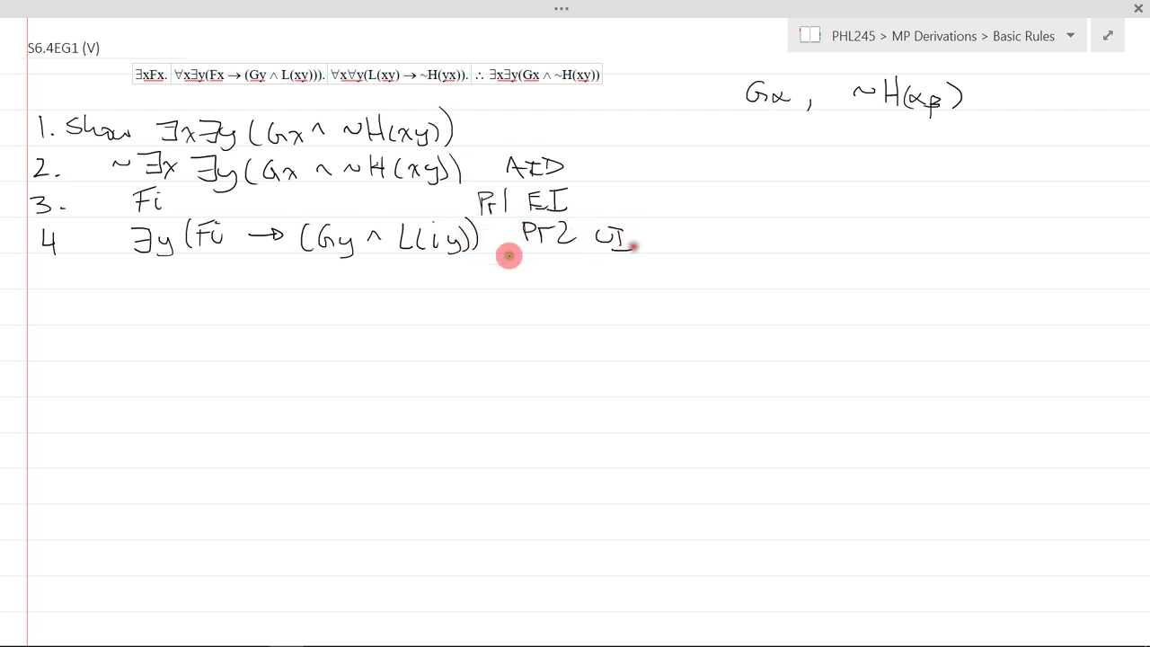
left_click_drag(56, 272, 45, 280)
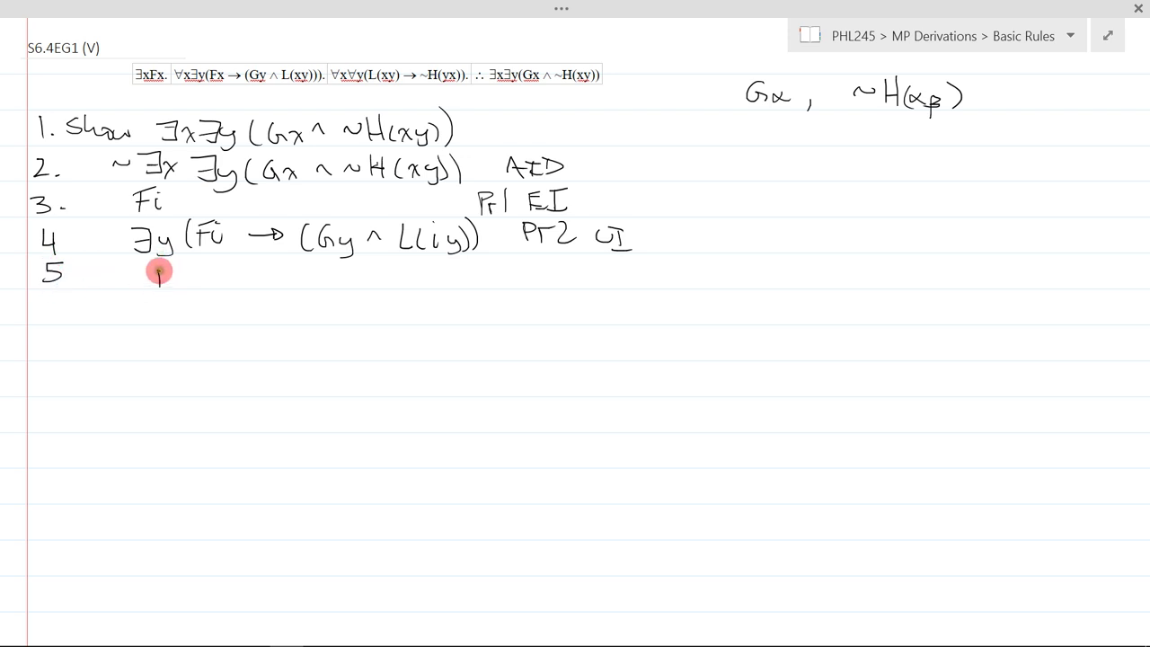
mouse_move(158, 271)
left_mouse_down()
mouse_move(340, 282)
mouse_move(354, 265)
mouse_move(363, 282)
mouse_move(389, 278)
mouse_move(390, 267)
mouse_move(409, 278)
mouse_move(409, 266)
mouse_move(435, 286)
left_mouse_up()
mouse_move(545, 262)
left_mouse_down()
mouse_move(550, 284)
mouse_move(582, 272)
left_mouse_up()
left_click_drag(571, 282, 608, 261)
left_click_drag(599, 262, 599, 282)
left_click_drag(590, 282, 609, 282)
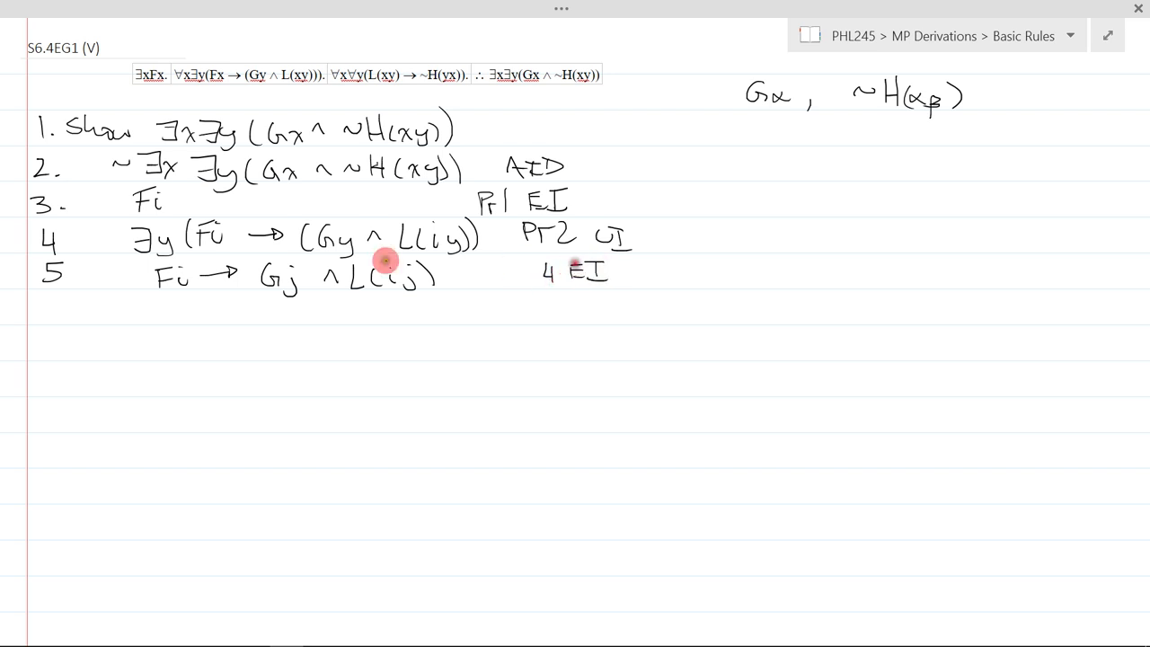
Write line 6 'Gj∧L(ij)' justified '3,5 MP'
left_click_drag(55, 300, 51, 314)
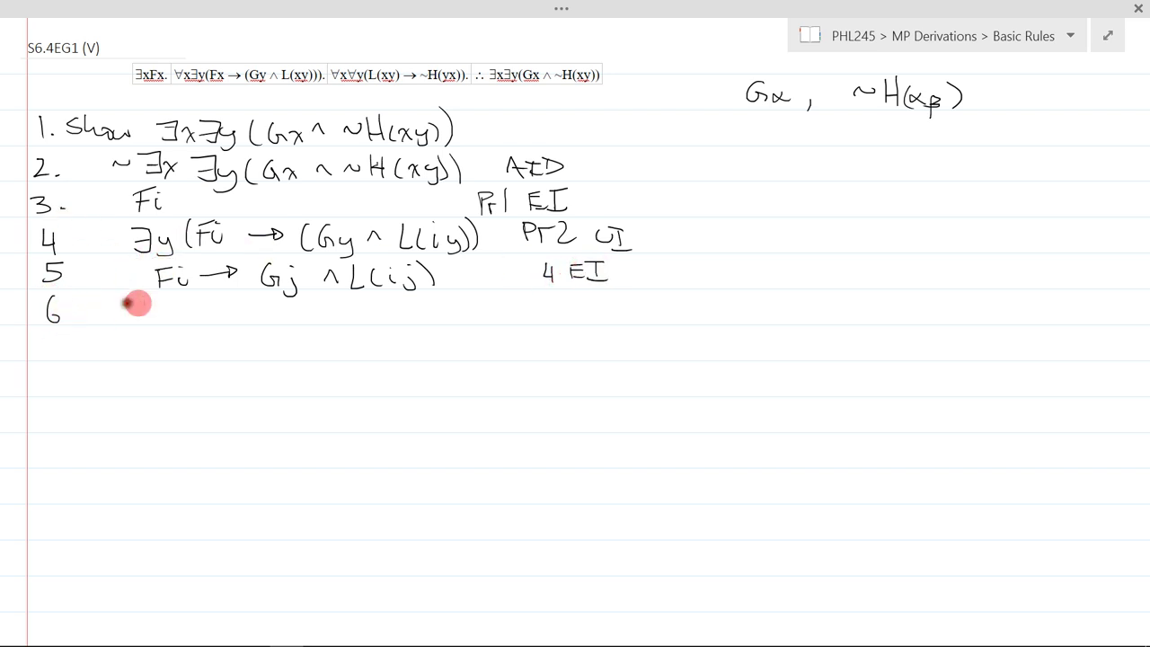
mouse_move(184, 303)
left_mouse_down()
mouse_move(188, 329)
mouse_move(266, 312)
mouse_move(272, 325)
left_mouse_up()
left_click_drag(287, 305, 294, 325)
left_click_drag(316, 302, 320, 324)
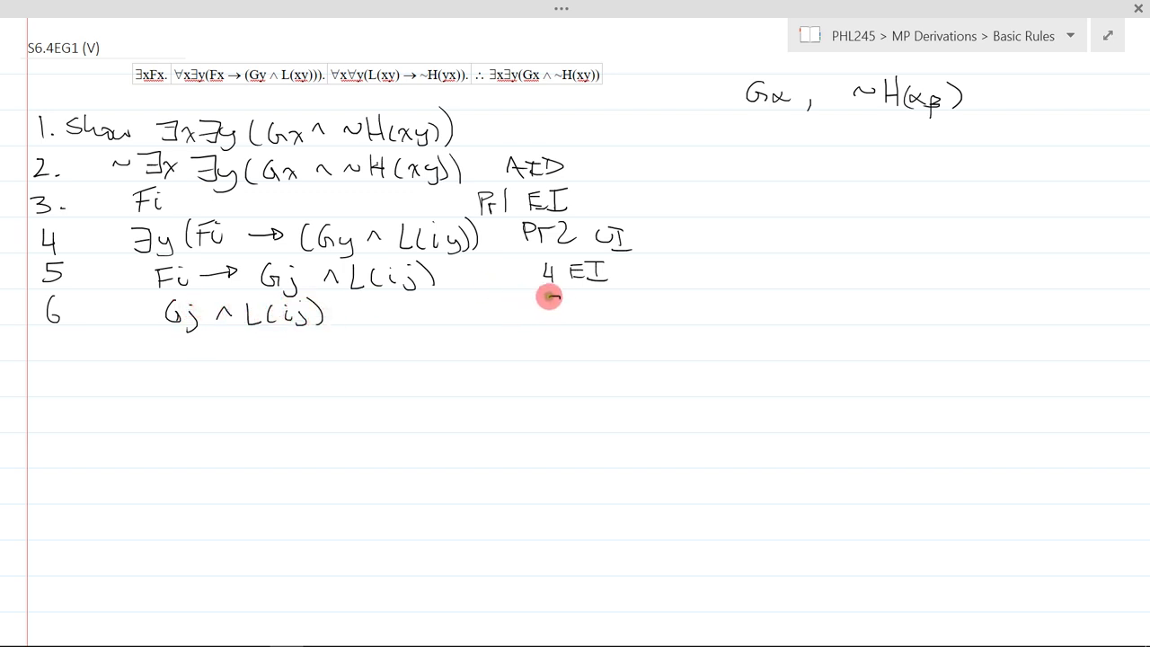
mouse_move(549, 297)
left_mouse_down()
mouse_move(547, 315)
mouse_move(568, 315)
left_mouse_up()
mouse_move(574, 299)
left_mouse_down()
mouse_move(616, 303)
mouse_move(618, 315)
left_mouse_up()
left_click_drag(621, 316, 631, 306)
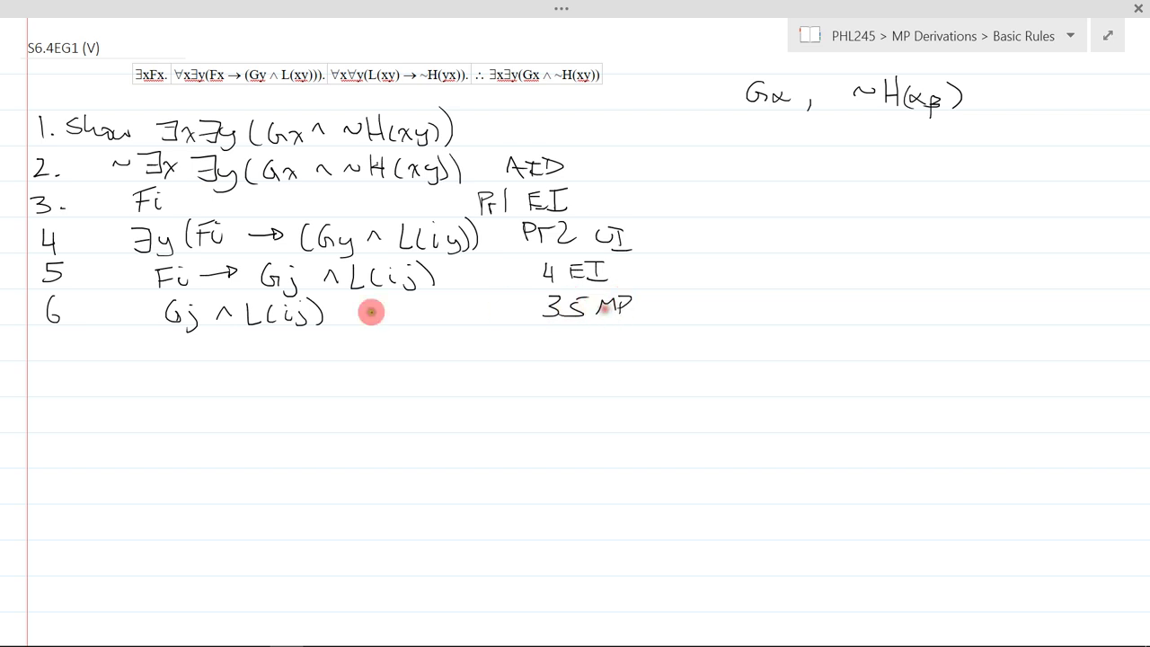
Number line 7 and mark lines 6 and 3 with dashes
left_click_drag(45, 342, 52, 359)
left_click_drag(10, 304, 33, 302)
left_click_drag(12, 206, 11, 200)
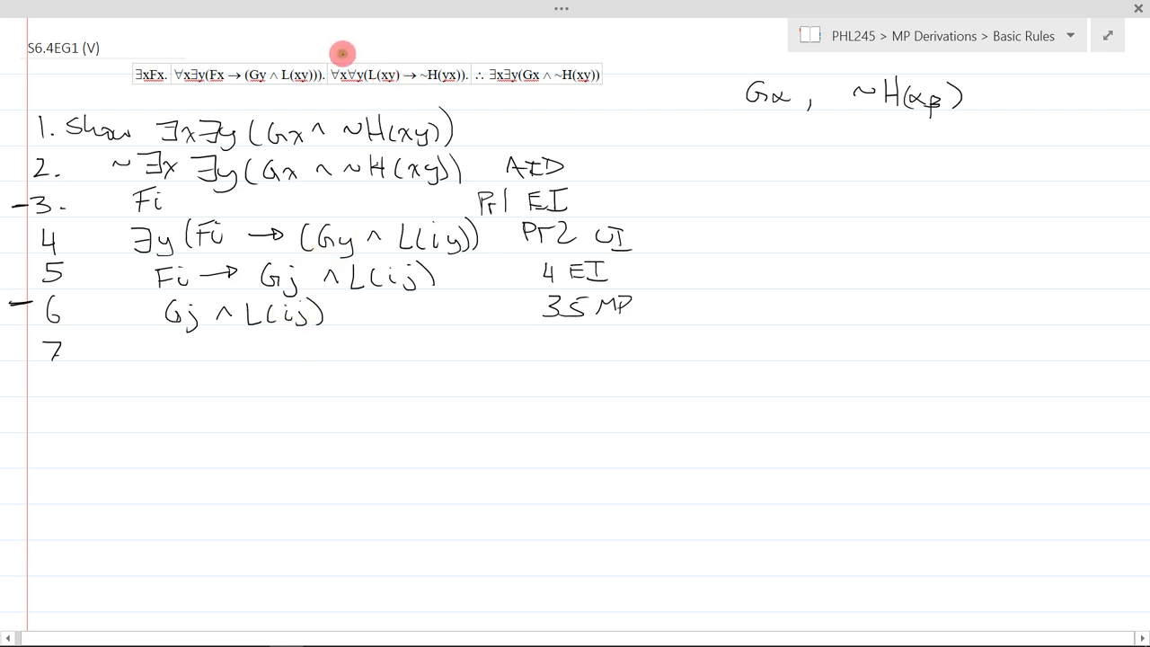
Note constants i, j above the premises and write line 7 'L(ij) → ~H(ji) Pr 3 UI UI'
left_click(344, 43)
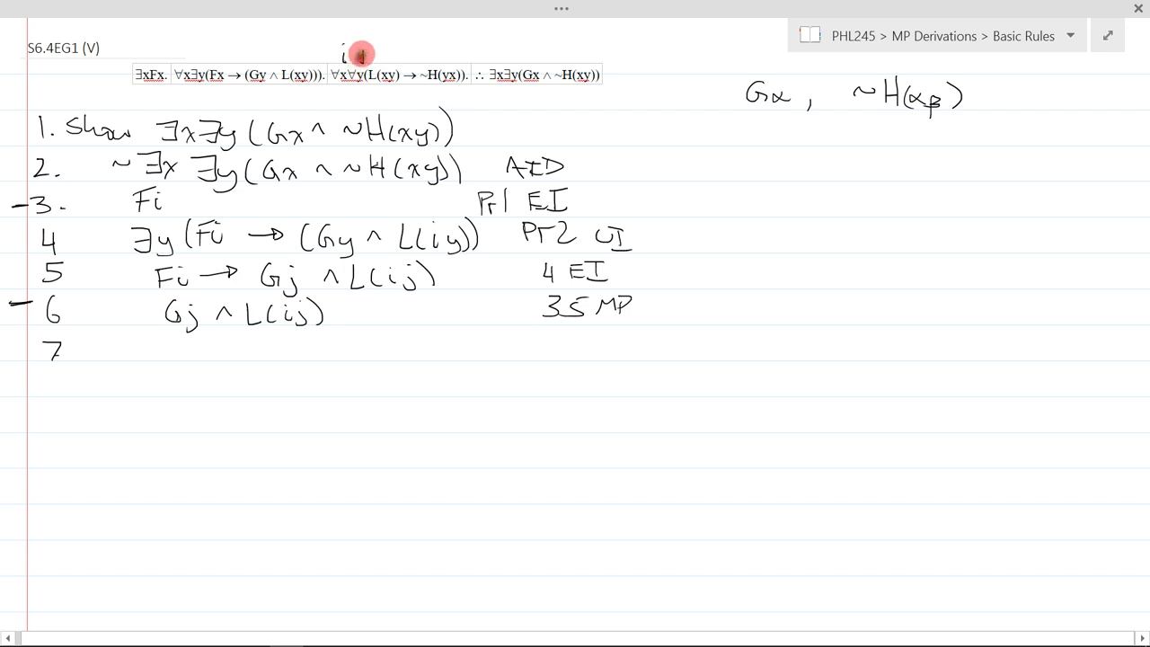
left_click_drag(361, 59, 358, 63)
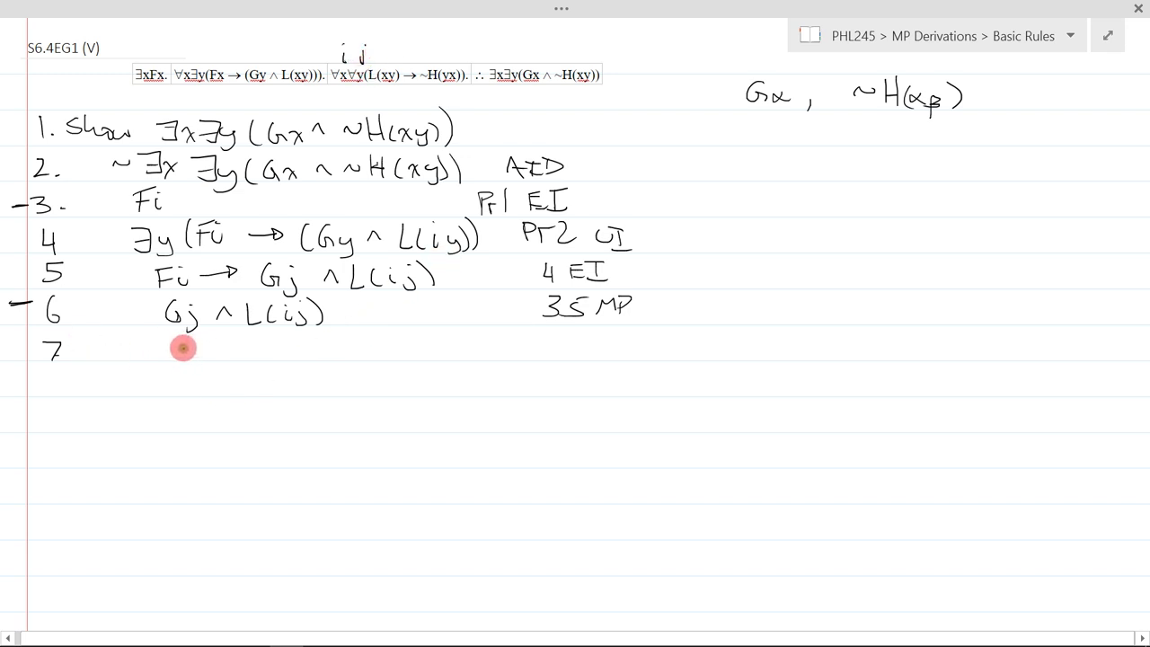
mouse_move(182, 340)
left_mouse_down()
mouse_move(249, 331)
mouse_move(259, 359)
mouse_move(428, 335)
mouse_move(440, 357)
mouse_move(462, 361)
left_mouse_up()
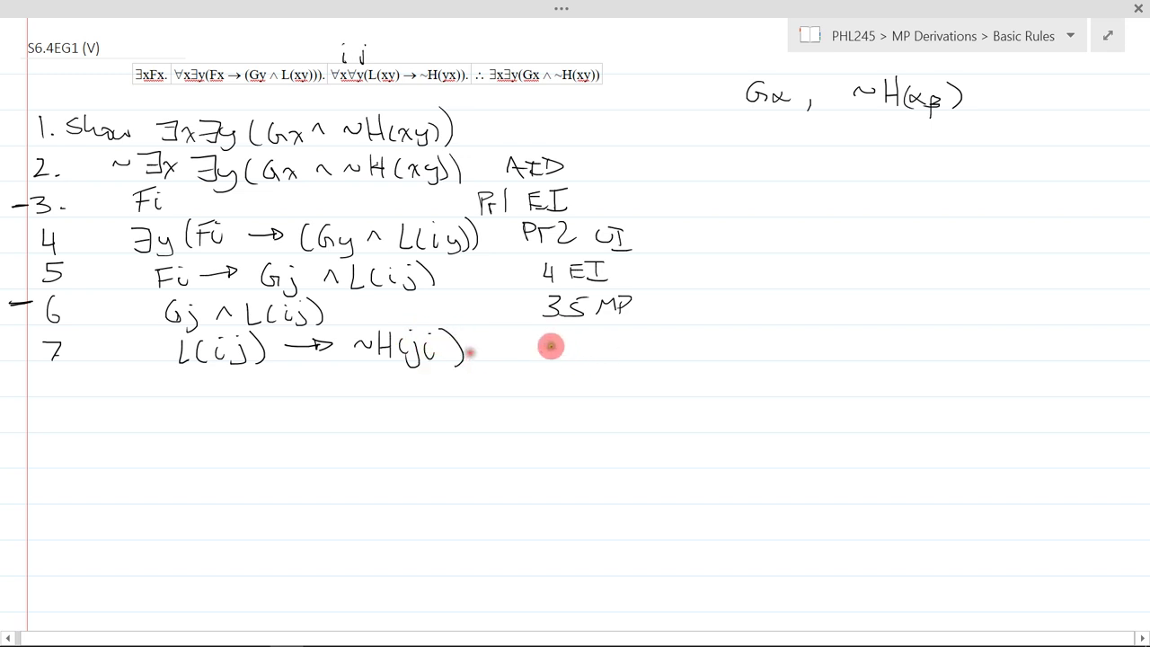
mouse_move(545, 340)
left_mouse_down()
mouse_move(603, 332)
mouse_move(596, 349)
mouse_move(683, 336)
mouse_move(675, 344)
left_mouse_up()
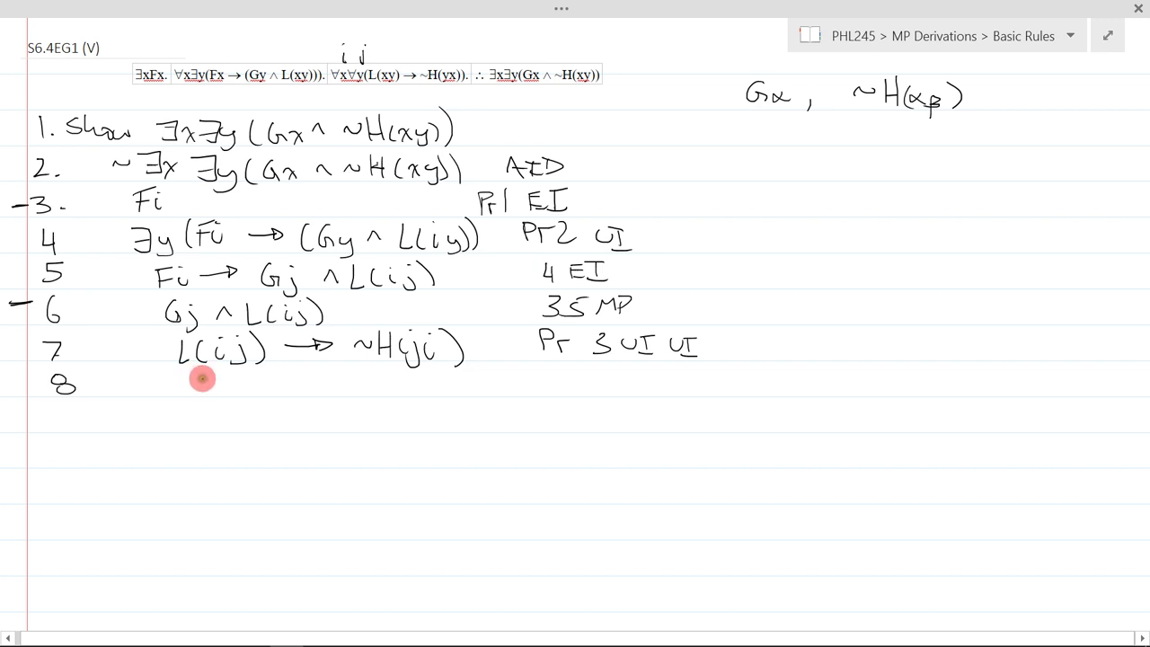
Write line 8 '~H(ji) 6 S 7 MP' and number line 9
mouse_move(199, 379)
left_mouse_down()
mouse_move(295, 367)
mouse_move(319, 387)
left_mouse_up()
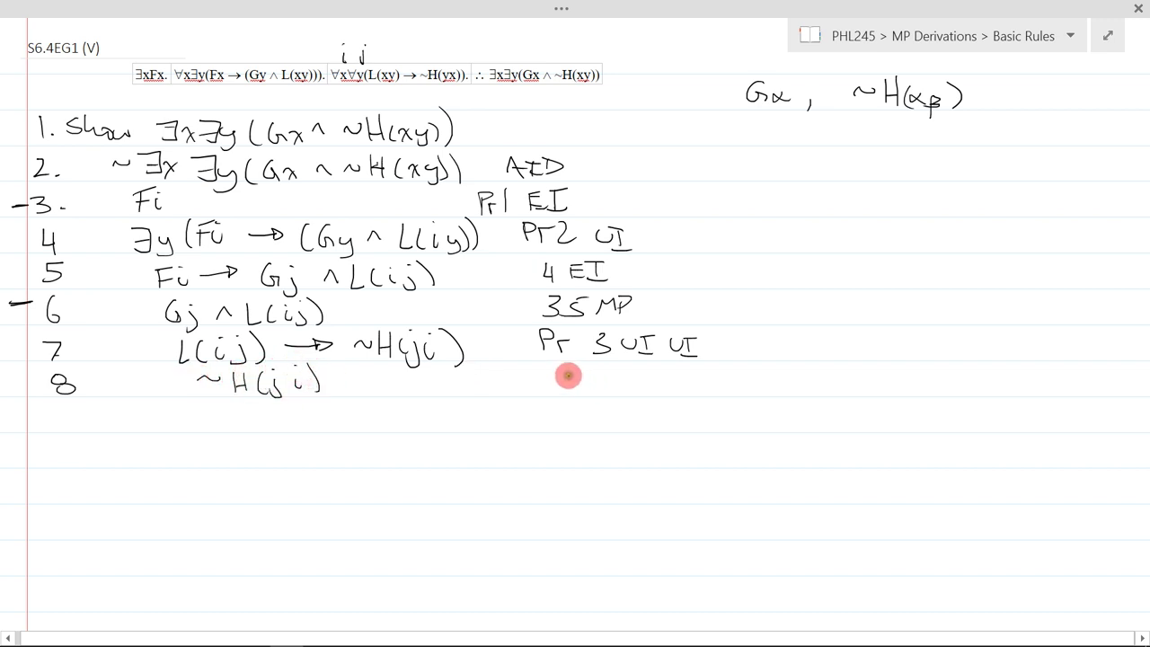
left_click_drag(566, 374, 682, 378)
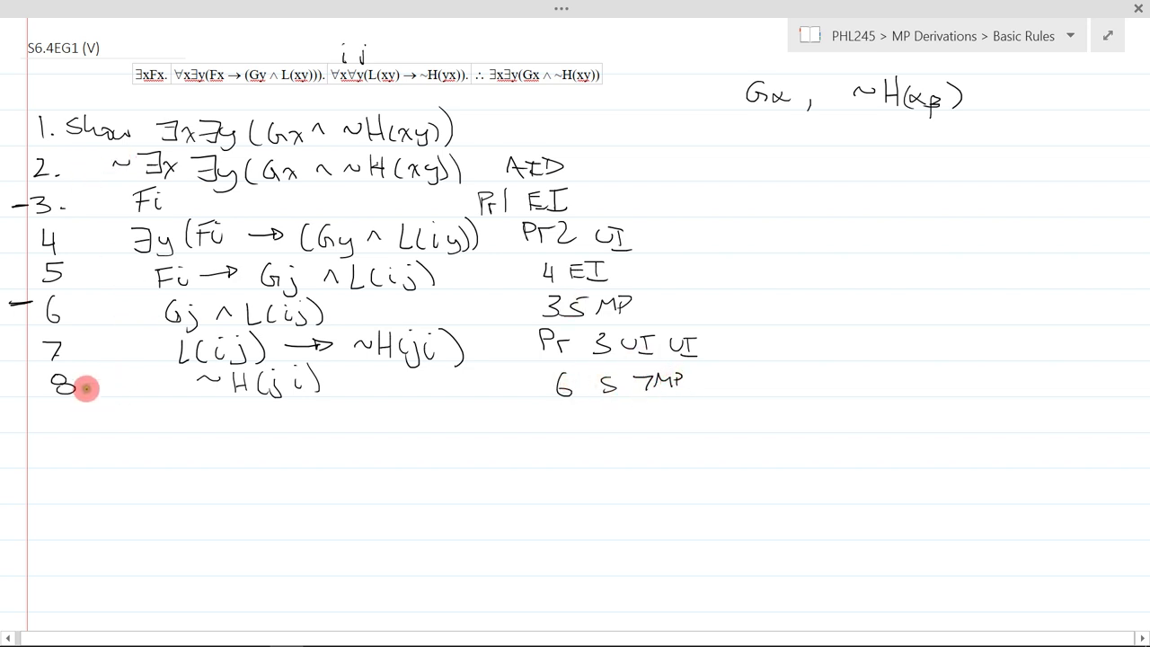
left_click_drag(55, 412, 61, 425)
left_click(76, 418)
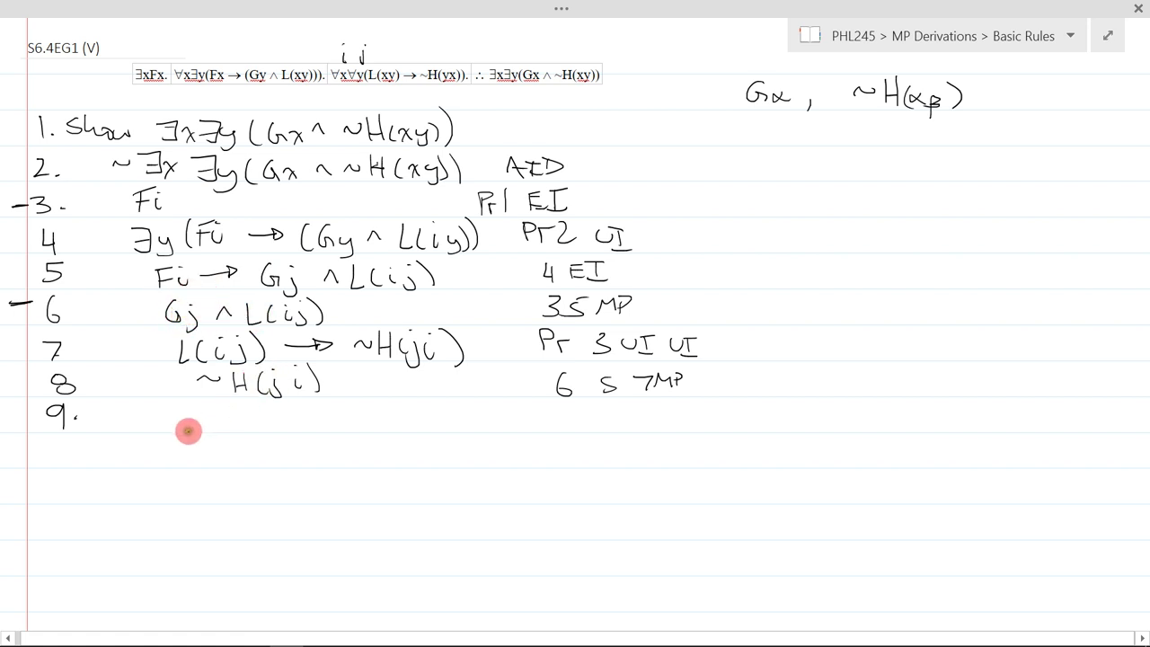
Write line 9 'Gj ∧ ~H(ji)' justified '6 S 8 ADJ'
left_click_drag(215, 408, 225, 435)
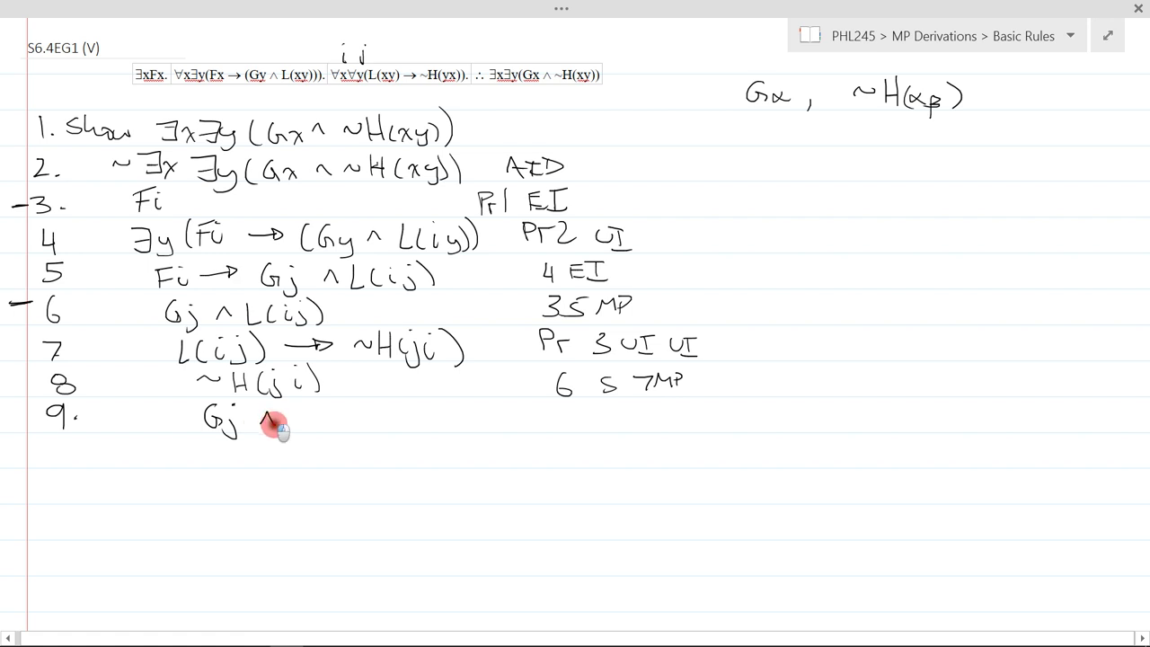
mouse_move(260, 426)
left_mouse_down()
mouse_move(360, 405)
mouse_move(426, 434)
left_mouse_up()
left_click(411, 395)
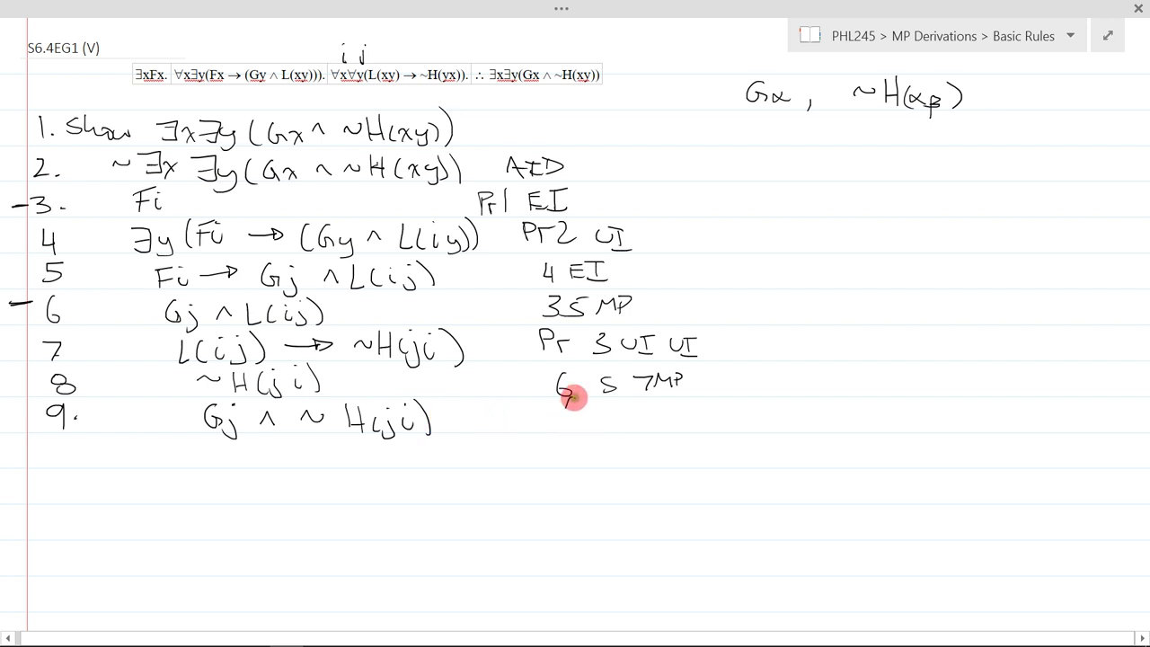
left_click_drag(572, 395, 566, 415)
mouse_move(650, 419)
left_mouse_down()
mouse_move(701, 431)
mouse_move(730, 424)
left_mouse_up()
left_click_drag(723, 412, 716, 431)
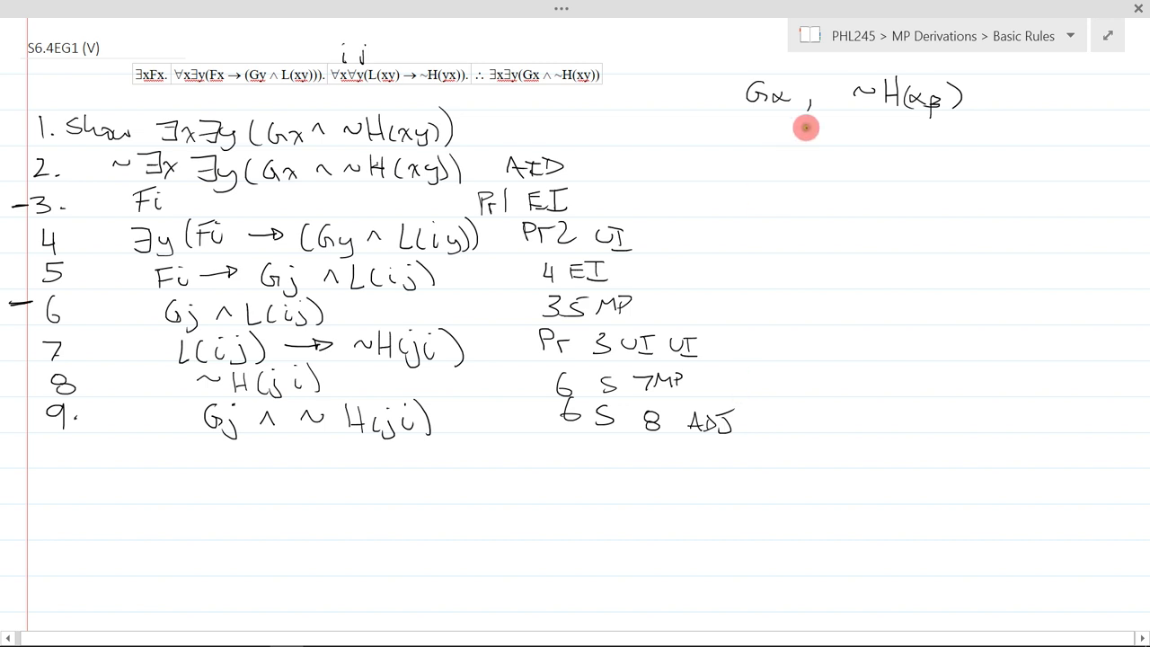
Underline and bracket the 'Gα, ~H(αβ)' note, then number line 10
left_click_drag(732, 116, 953, 144)
mouse_move(787, 83)
left_mouse_down()
mouse_move(826, 57)
mouse_move(904, 59)
mouse_move(918, 83)
left_mouse_up()
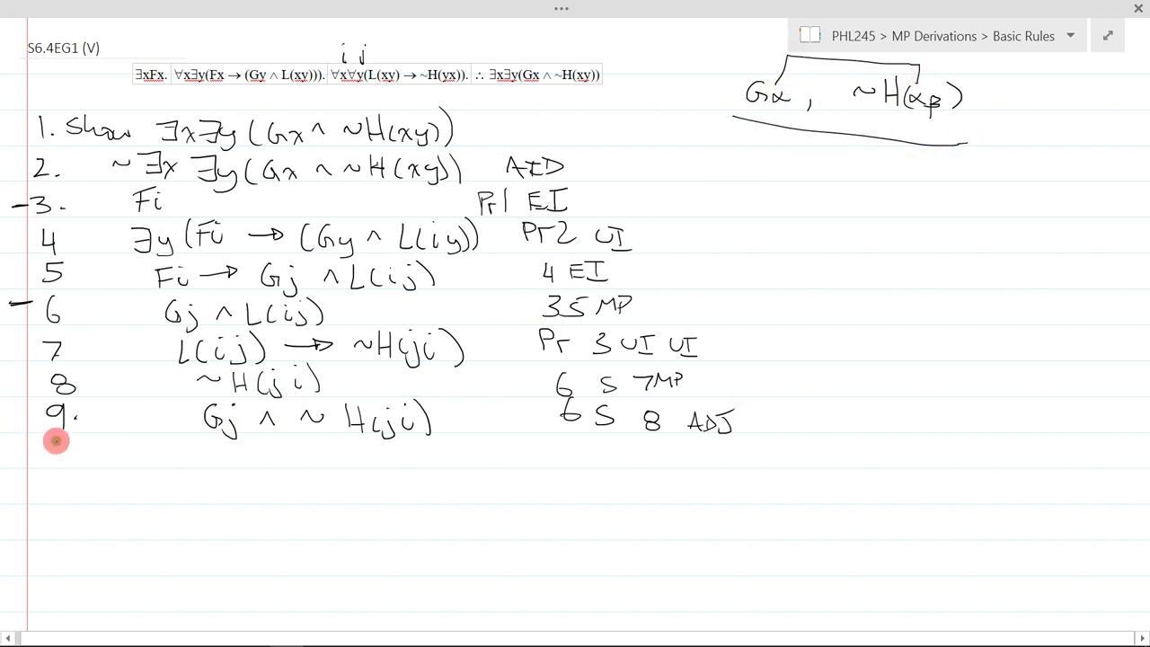
left_click_drag(43, 446, 42, 459)
left_click_drag(56, 447, 55, 448)
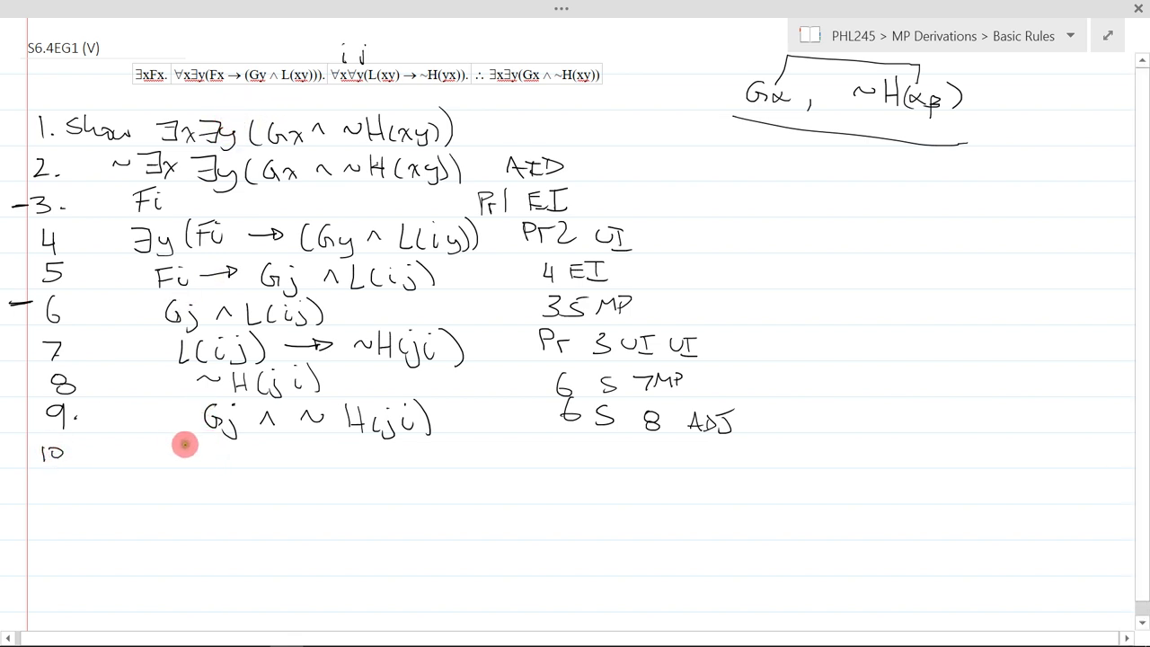
Write line 10 '∃y(Gj ∧ ~H(jy)) 9 EG', undoing a stray y after G
mouse_move(183, 441)
left_mouse_down()
mouse_move(216, 474)
mouse_move(239, 442)
mouse_move(284, 473)
left_mouse_up()
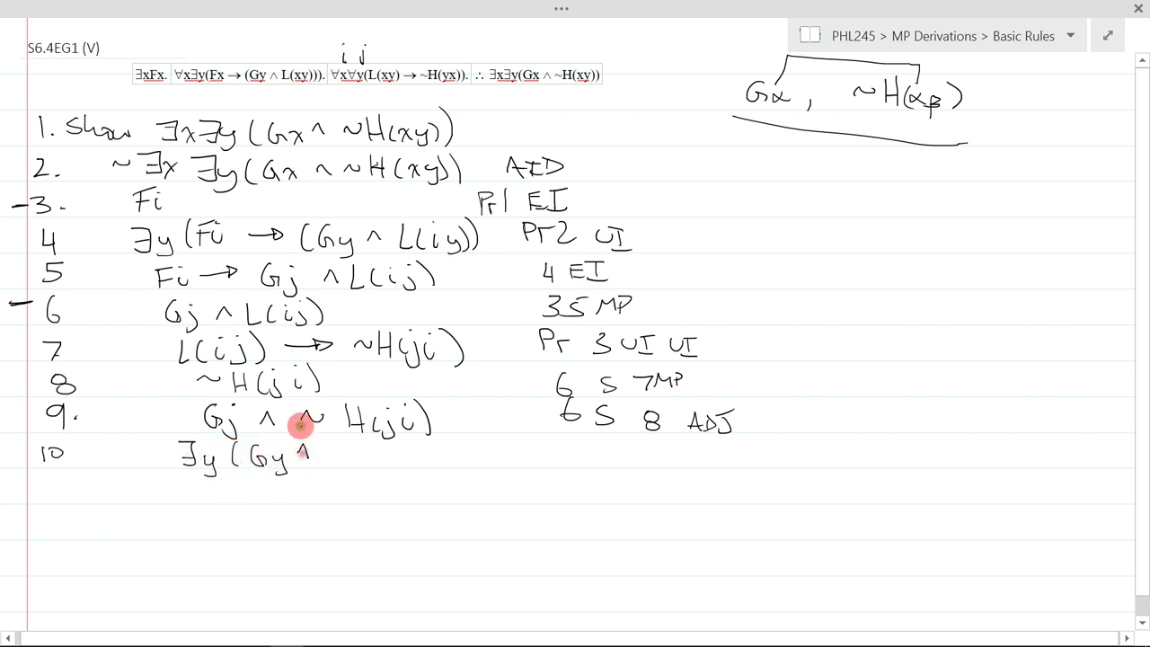
key("ctrl")
key("ctrl+z")
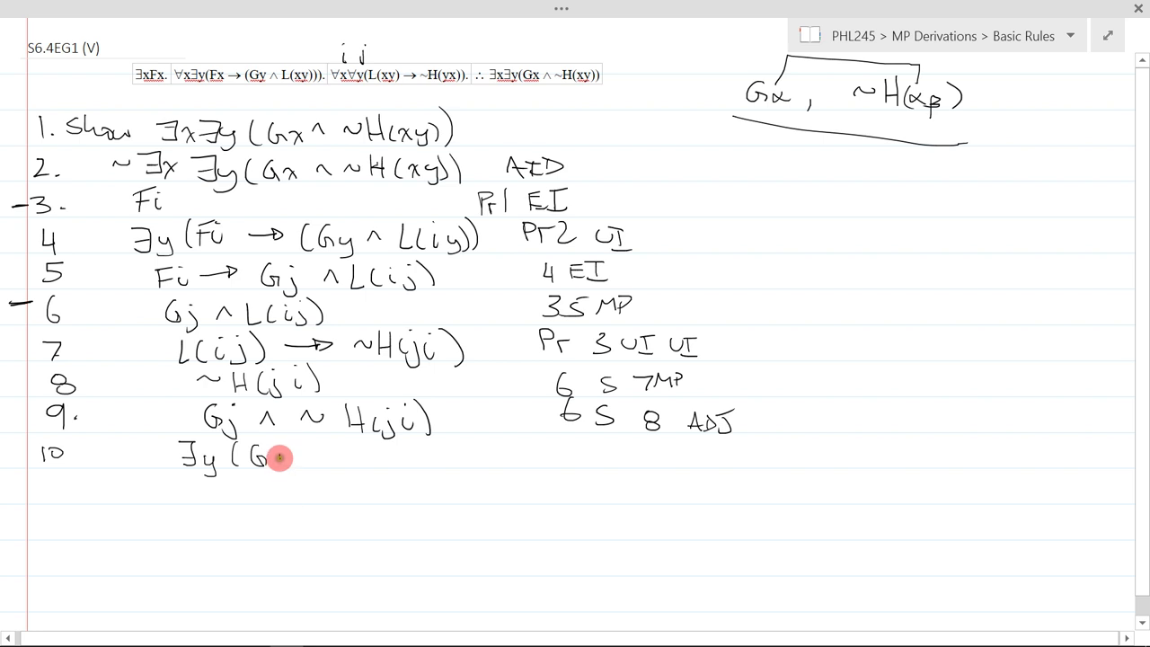
mouse_move(286, 448)
left_mouse_down()
mouse_move(274, 470)
mouse_move(388, 456)
left_mouse_up()
mouse_move(388, 445)
left_mouse_down()
mouse_move(389, 466)
mouse_move(449, 475)
mouse_move(479, 465)
left_mouse_up()
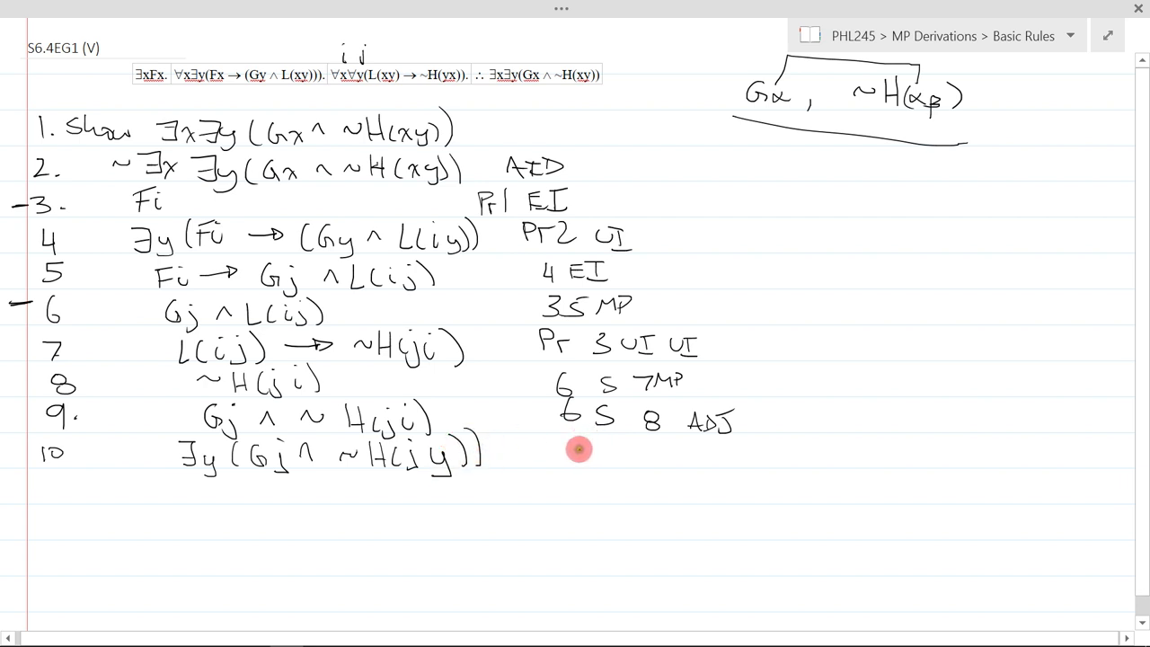
left_click_drag(578, 450, 638, 462)
Write line 11 '∃x∃y(Gx ∧ ~H(xy)) 10 EG DD', cancel Show, and box lines 2–11
left_click_drag(42, 482, 42, 499)
left_click_drag(55, 482, 56, 499)
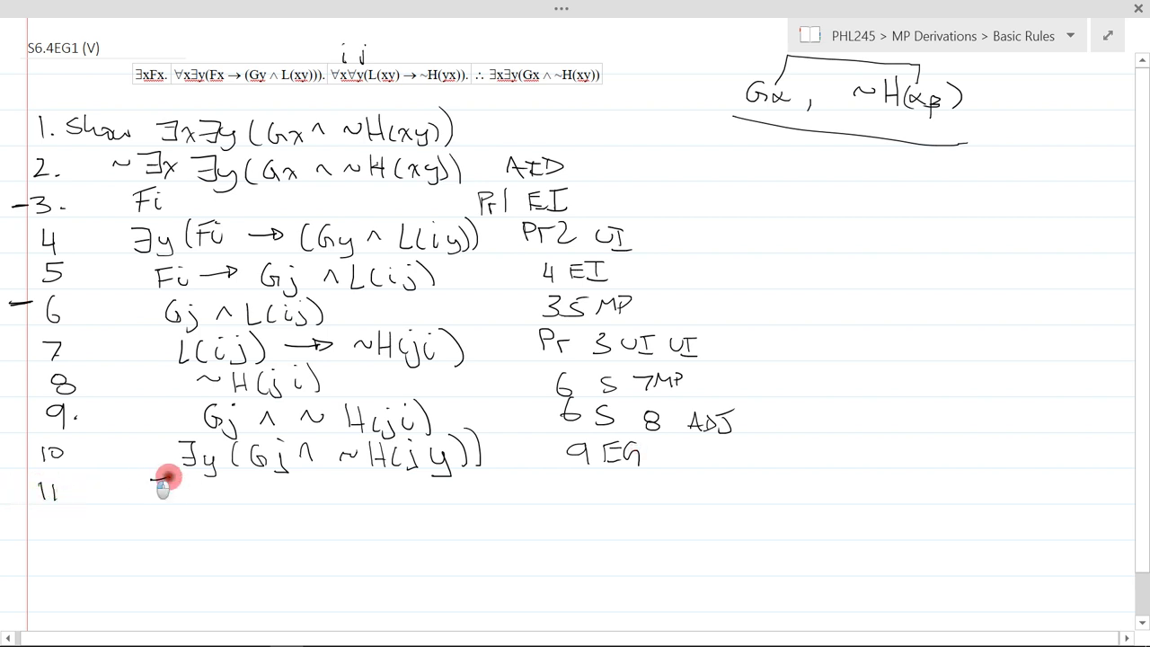
mouse_move(153, 478)
left_mouse_down()
mouse_move(226, 488)
mouse_move(213, 479)
mouse_move(229, 492)
mouse_move(385, 477)
mouse_move(470, 497)
mouse_move(478, 474)
mouse_move(491, 503)
left_mouse_up()
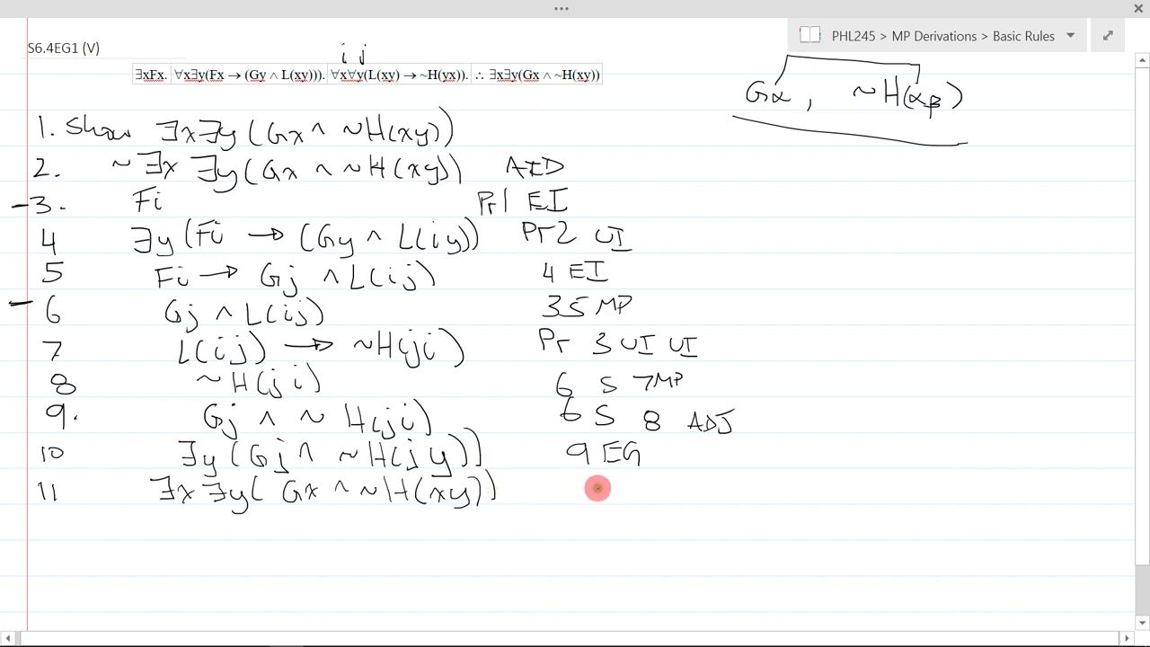
mouse_move(606, 489)
left_mouse_down()
mouse_move(665, 477)
mouse_move(706, 494)
left_mouse_up()
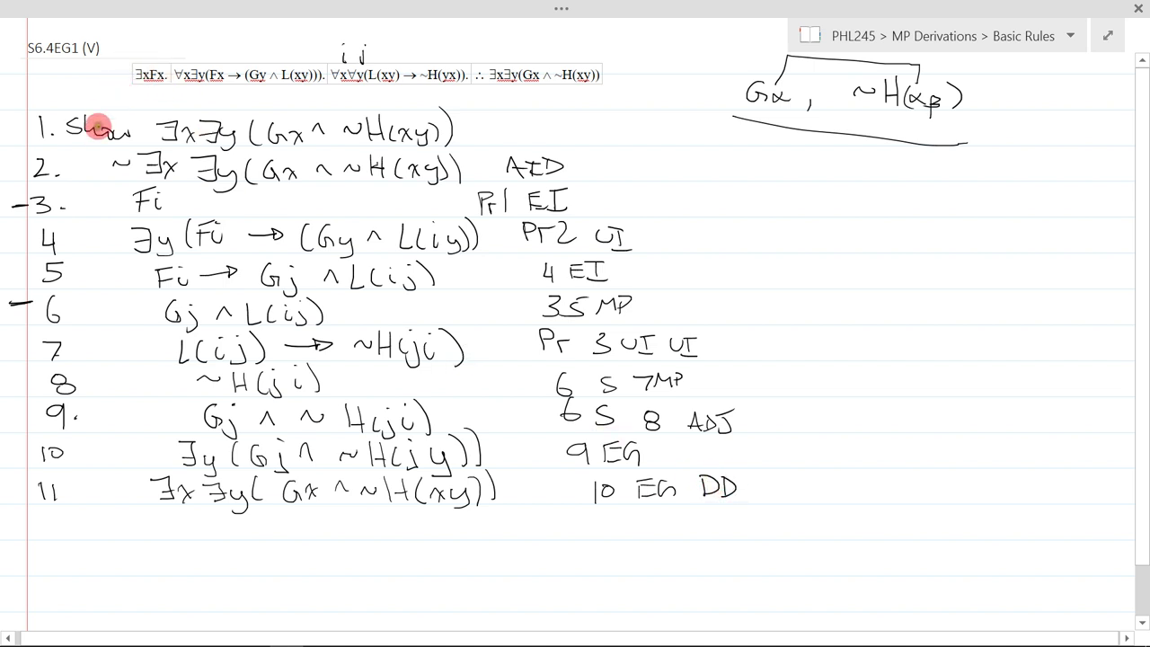
mouse_move(97, 131)
left_mouse_down()
mouse_move(105, 495)
mouse_move(154, 511)
mouse_move(247, 508)
left_mouse_up()
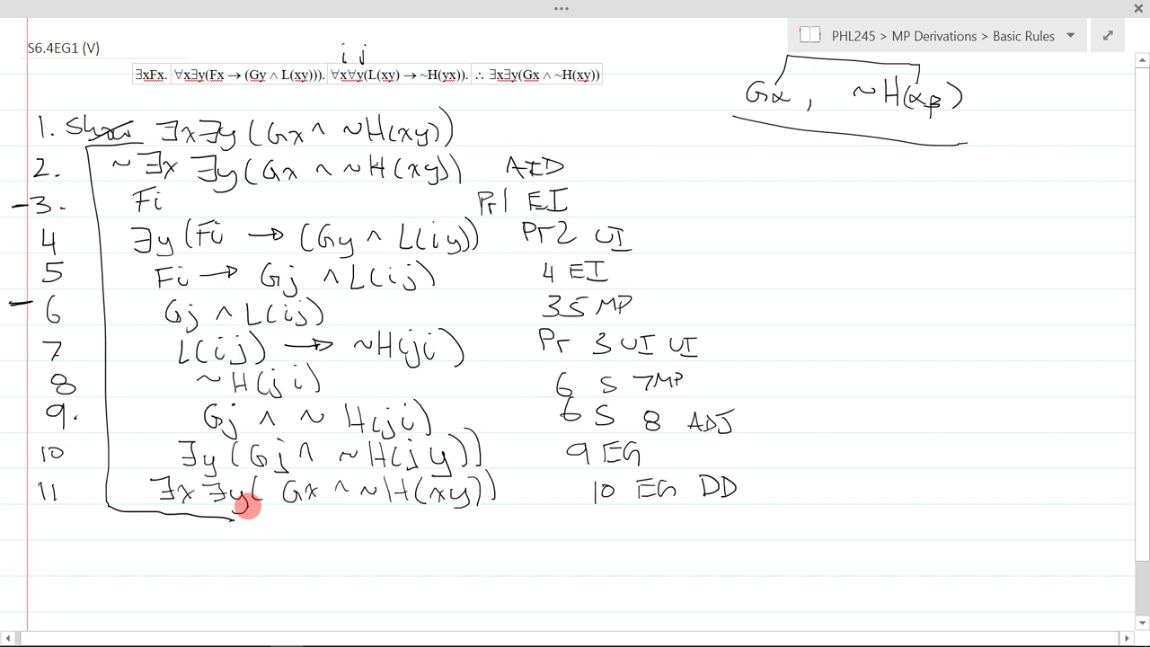